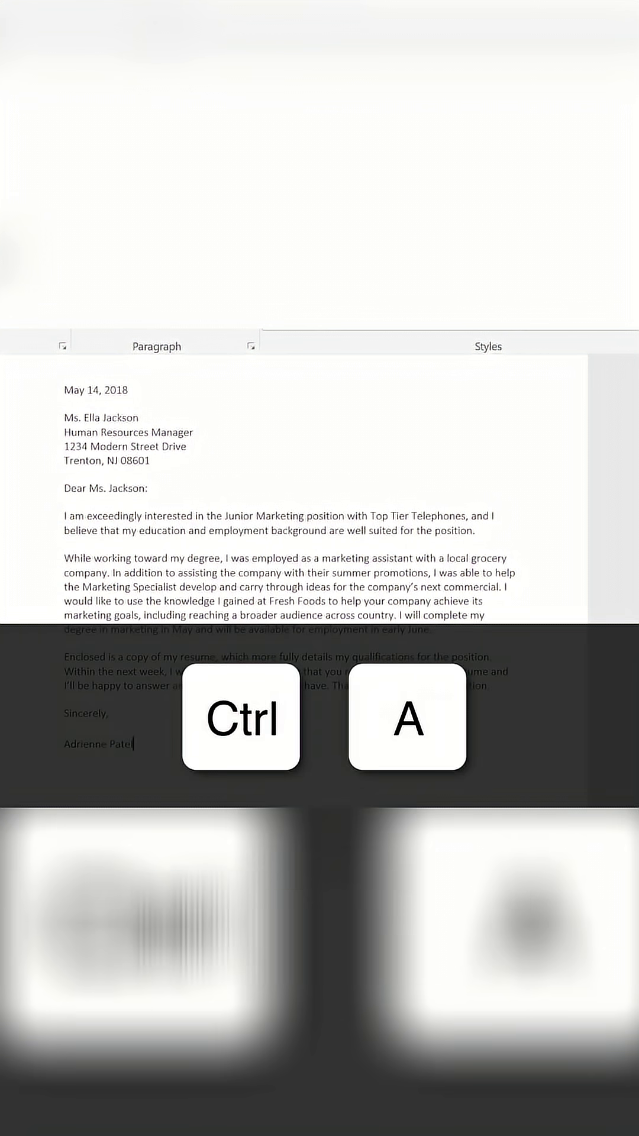
Select the whole cover letter and copy it to the clipboard
{"action": "key", "text": "ctrl+a"}
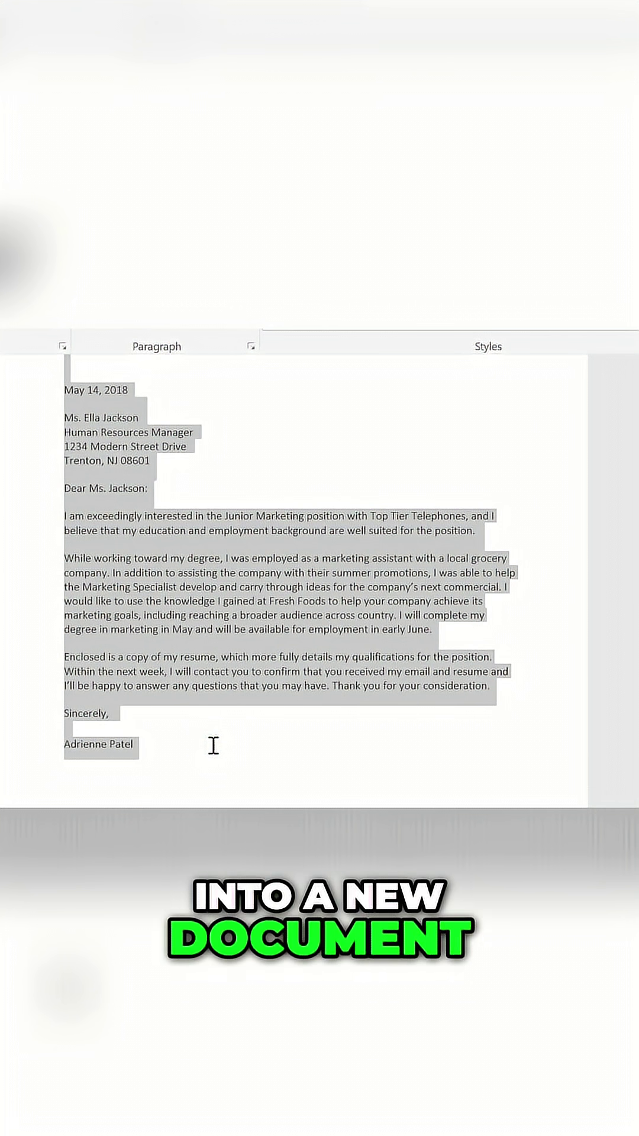
{"action": "key", "text": "ctrl+c"}
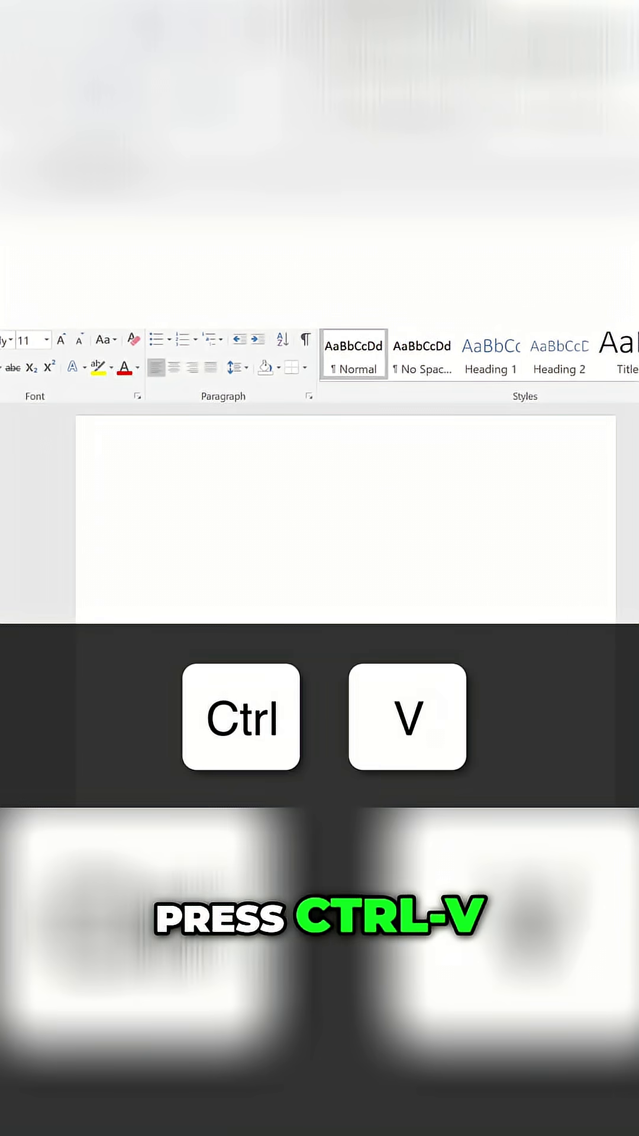
Paste the letter into the blank document, undo the paste, then redo it so the letter remains
{"action": "key", "text": "ctrl+v"}
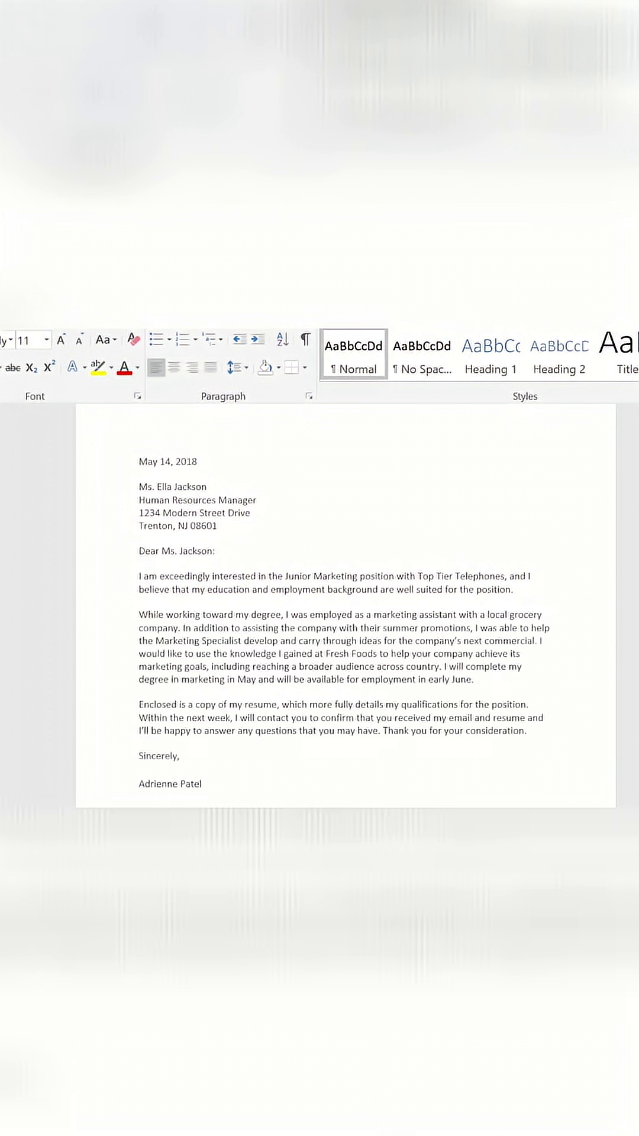
{"action": "key", "text": "ctrl+z"}
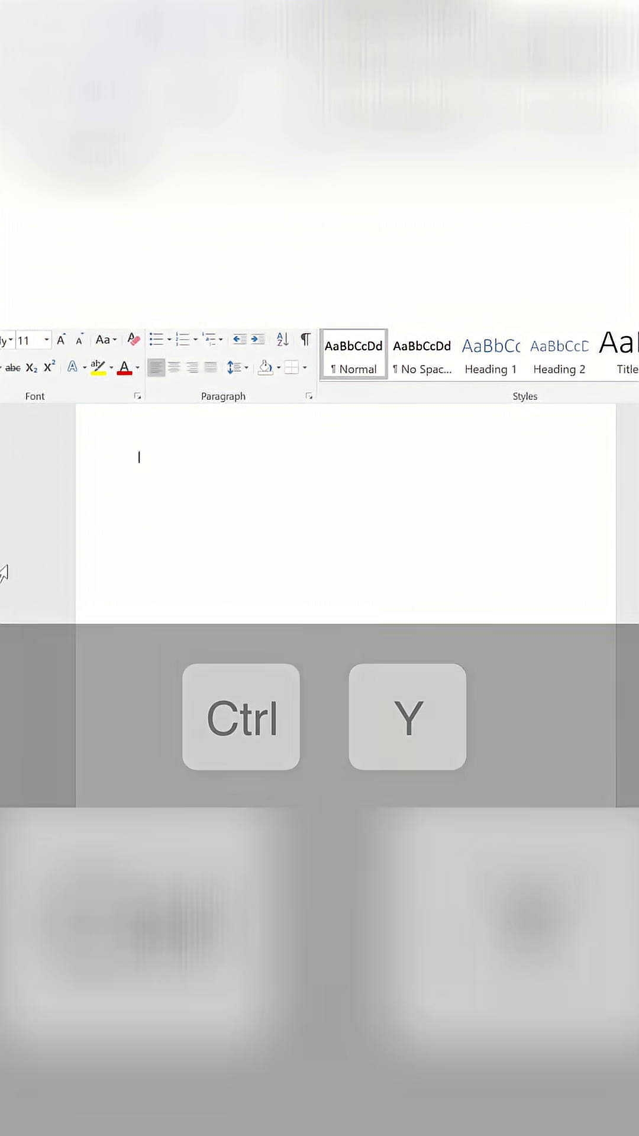
{"action": "key", "text": "ctrl+y"}
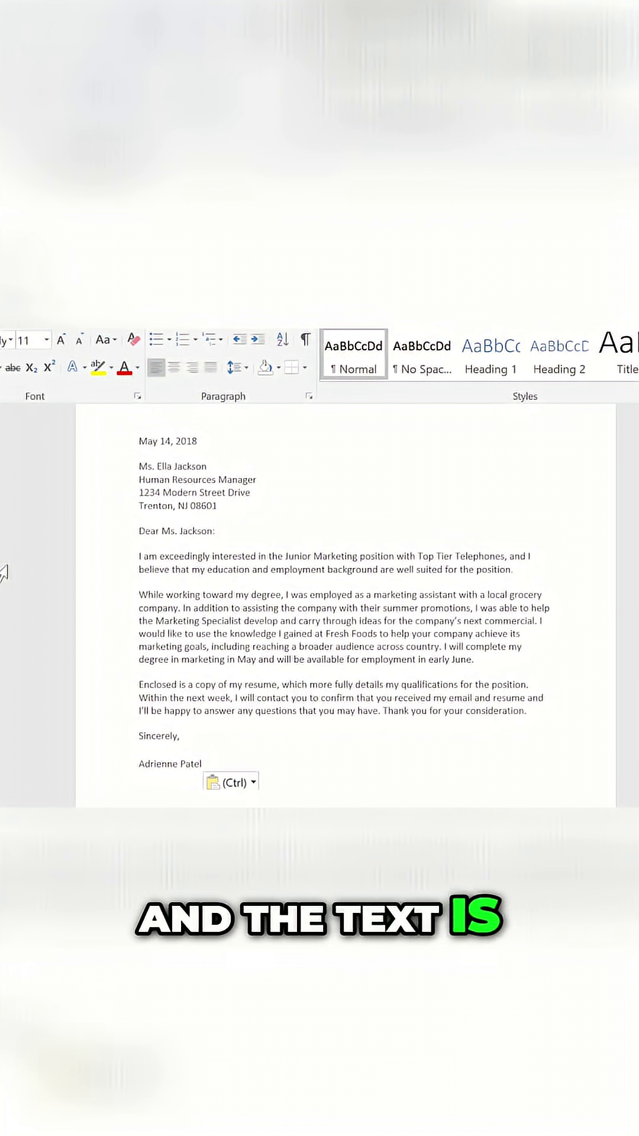